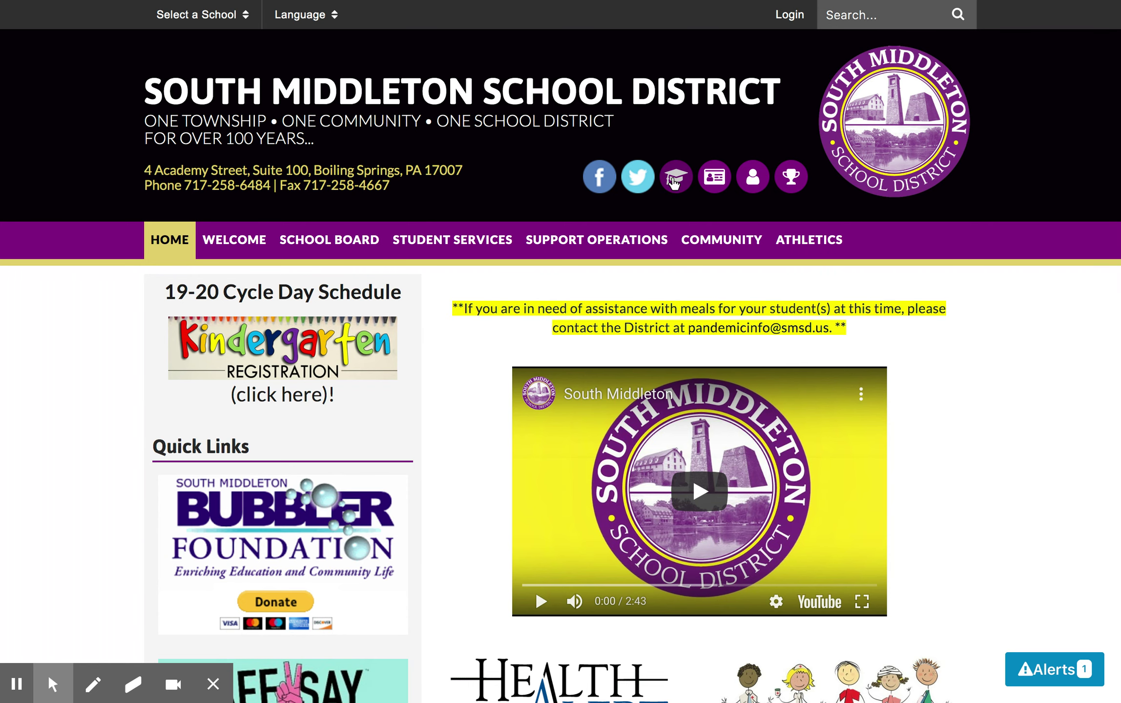
- Open the district Students page and follow its Clever link to Google sign-in
{"action": "left_click", "coordinate": [675, 178]}
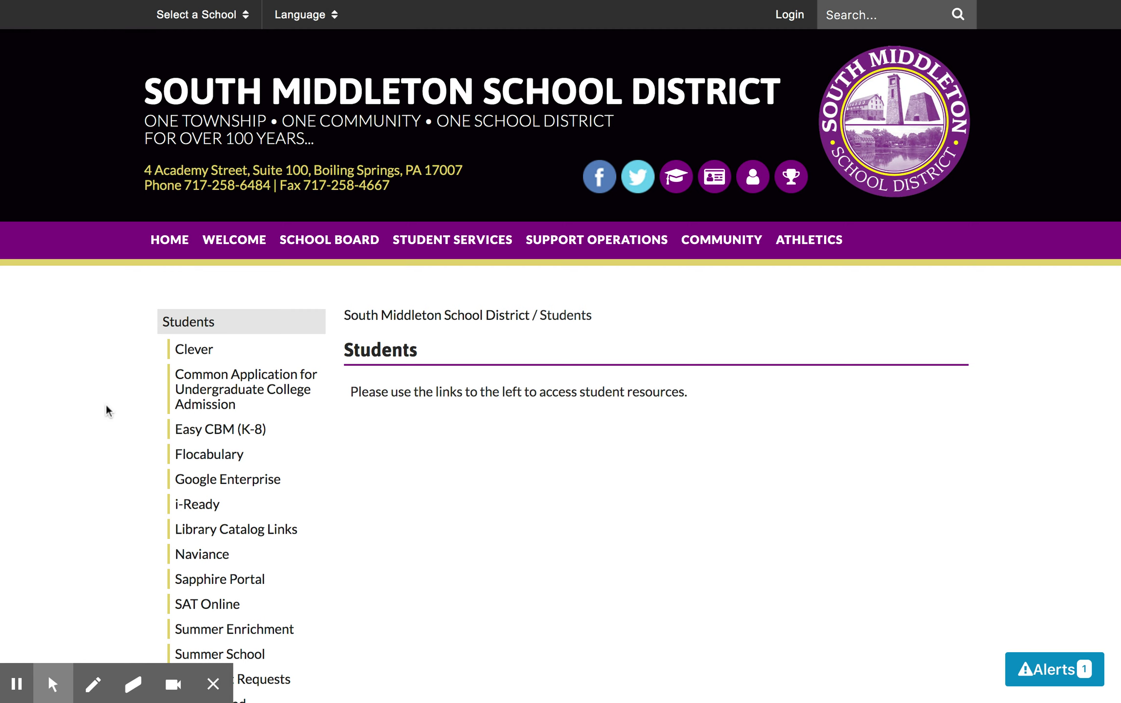
{"action": "scroll", "coordinate": [109, 399], "scroll_direction": "down", "scroll_amount": 3}
{"action": "scroll", "coordinate": [109, 390], "scroll_direction": "down", "scroll_amount": 2}
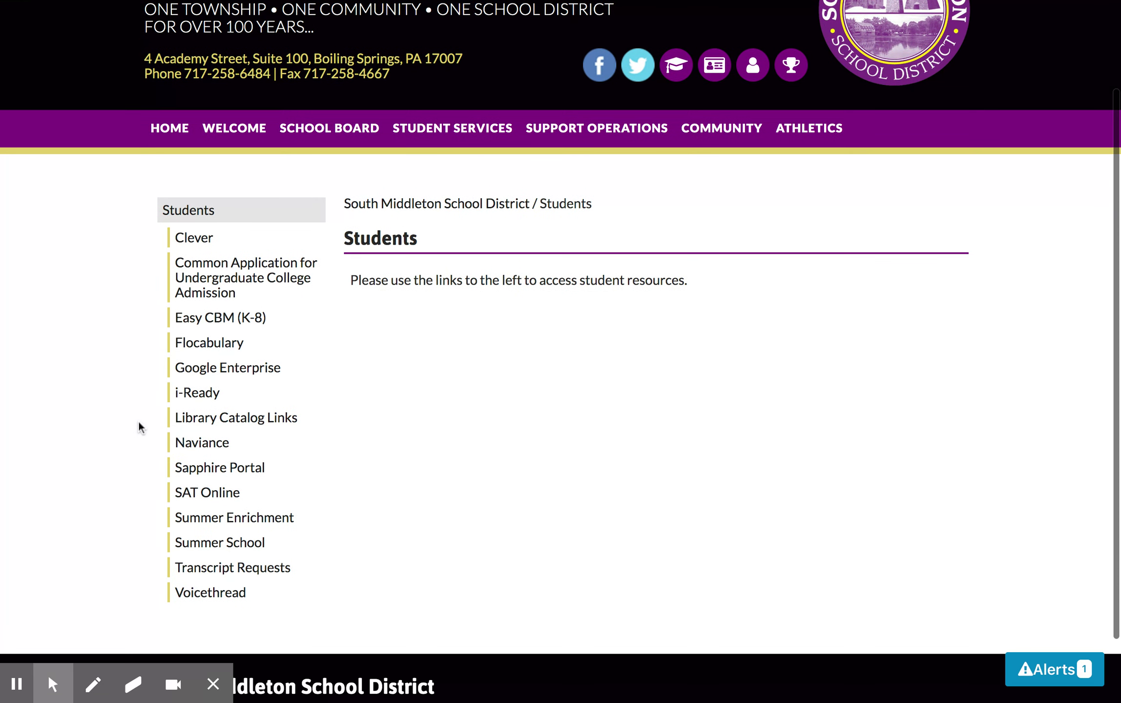
{"action": "scroll", "coordinate": [122, 268], "scroll_direction": "up", "scroll_amount": 4}
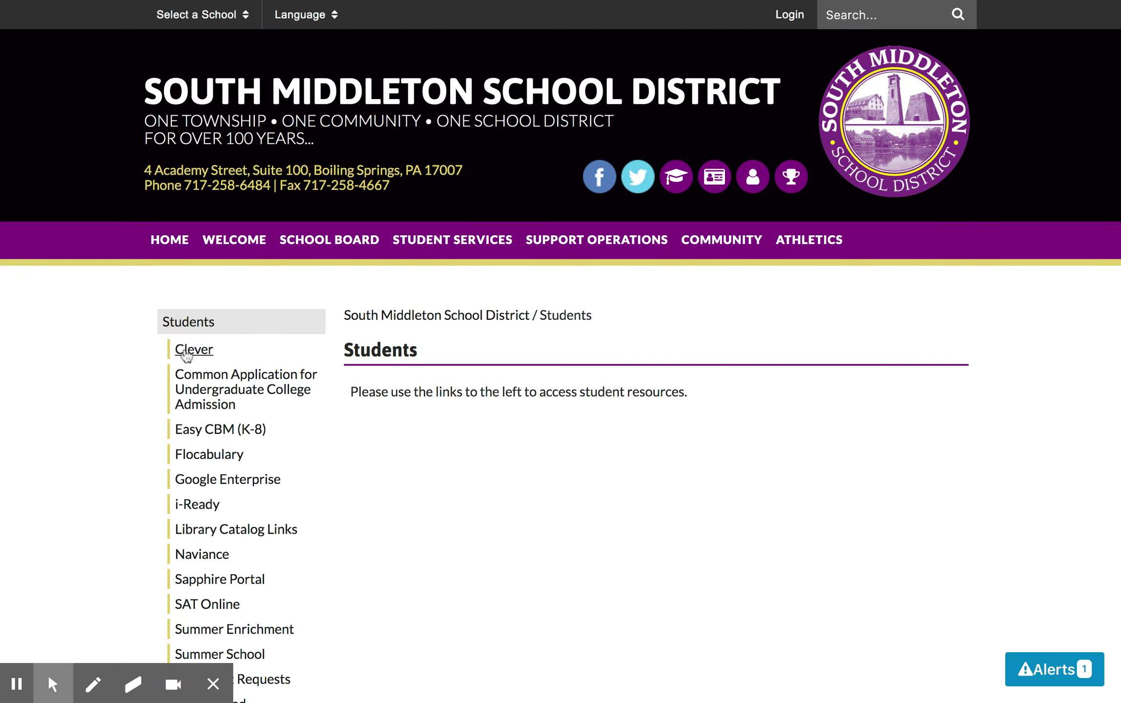
{"action": "left_click", "coordinate": [193, 350]}
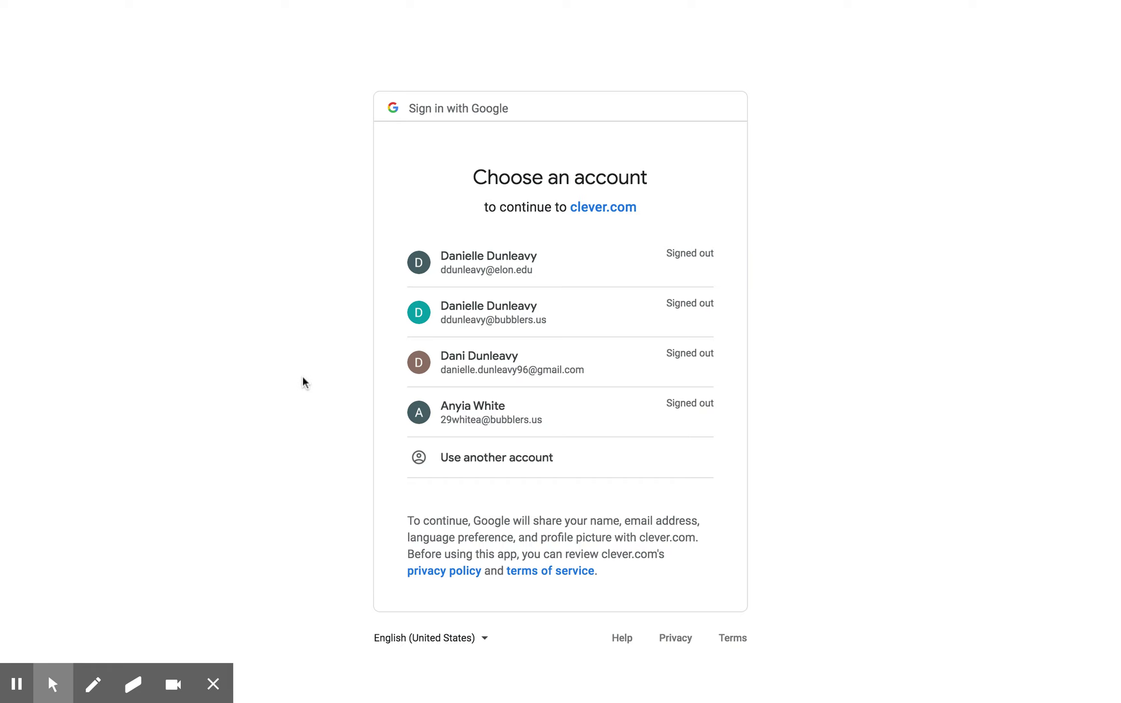
- Choose 'Use another account' and clear the prefilled address, keeping only the email domain
{"action": "left_click", "coordinate": [420, 471]}
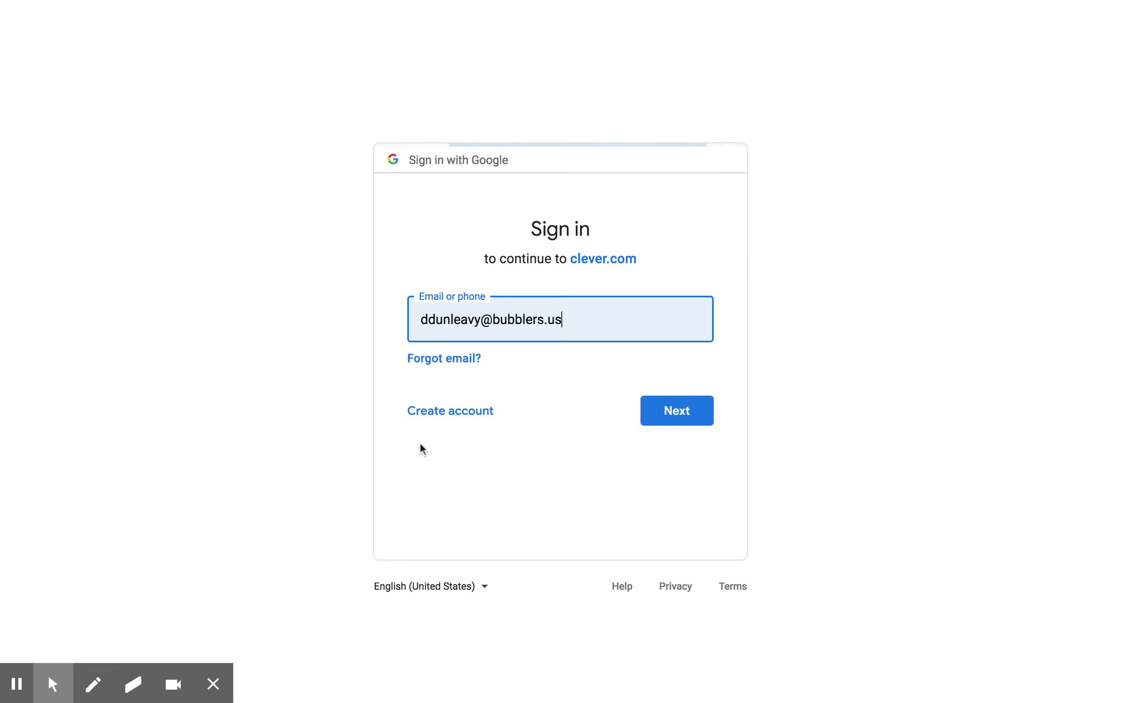
{"action": "left_click_drag", "start_coordinate": [565, 320], "coordinate": [403, 328]}
{"action": "key", "text": "BackSpace"}
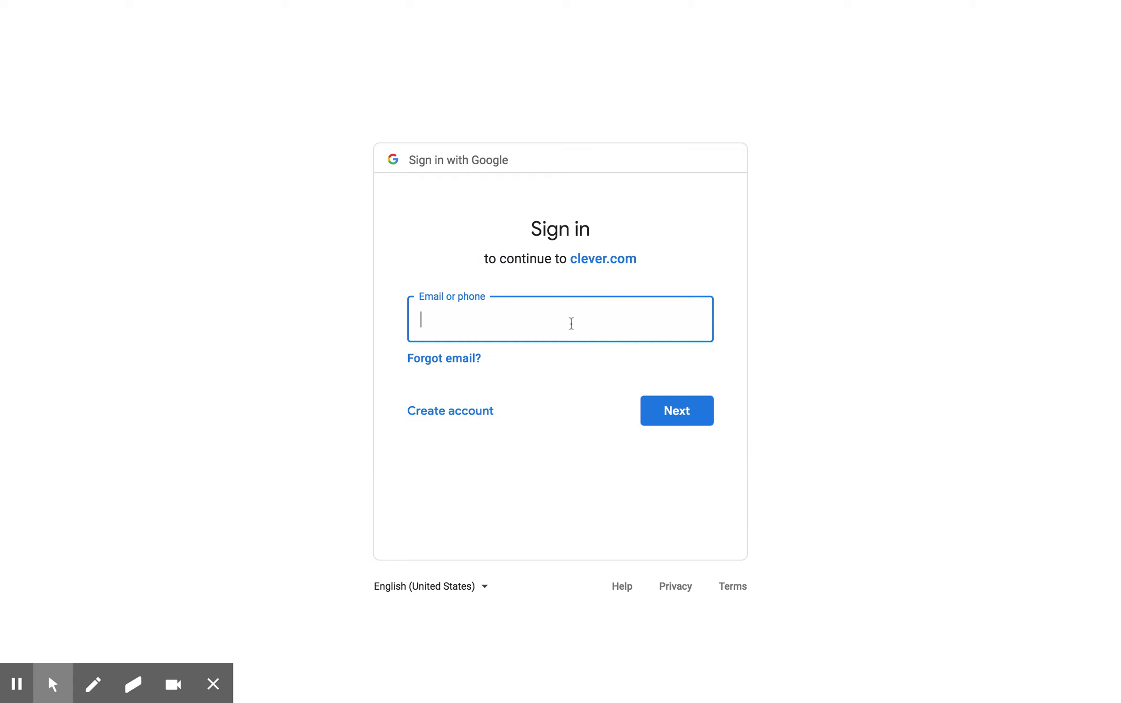
{"action": "type", "text": "29"}
{"action": "type", "text": "Lastname"}
{"action": "type", "text": "First"}
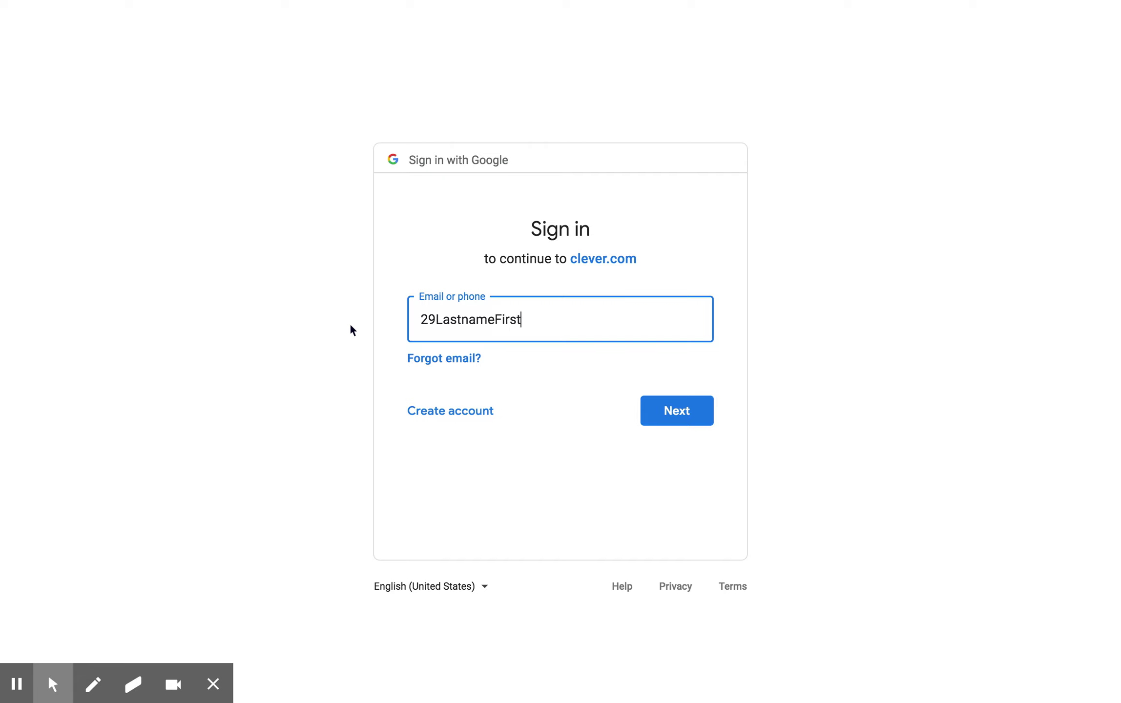
{"action": "type", "text": "lnitial@"}
{"action": "type", "text": "bubblers.us"}
{"action": "left_click_drag", "start_coordinate": [553, 321], "coordinate": [435, 321]}
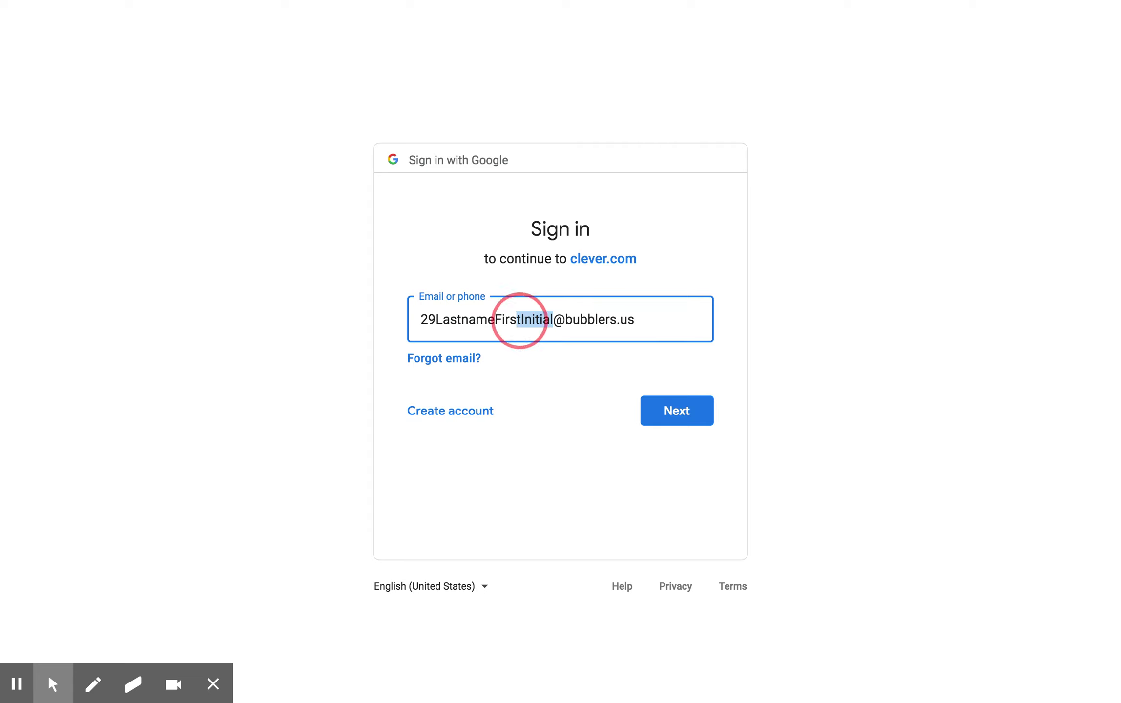
{"action": "key", "text": "BackSpace"}
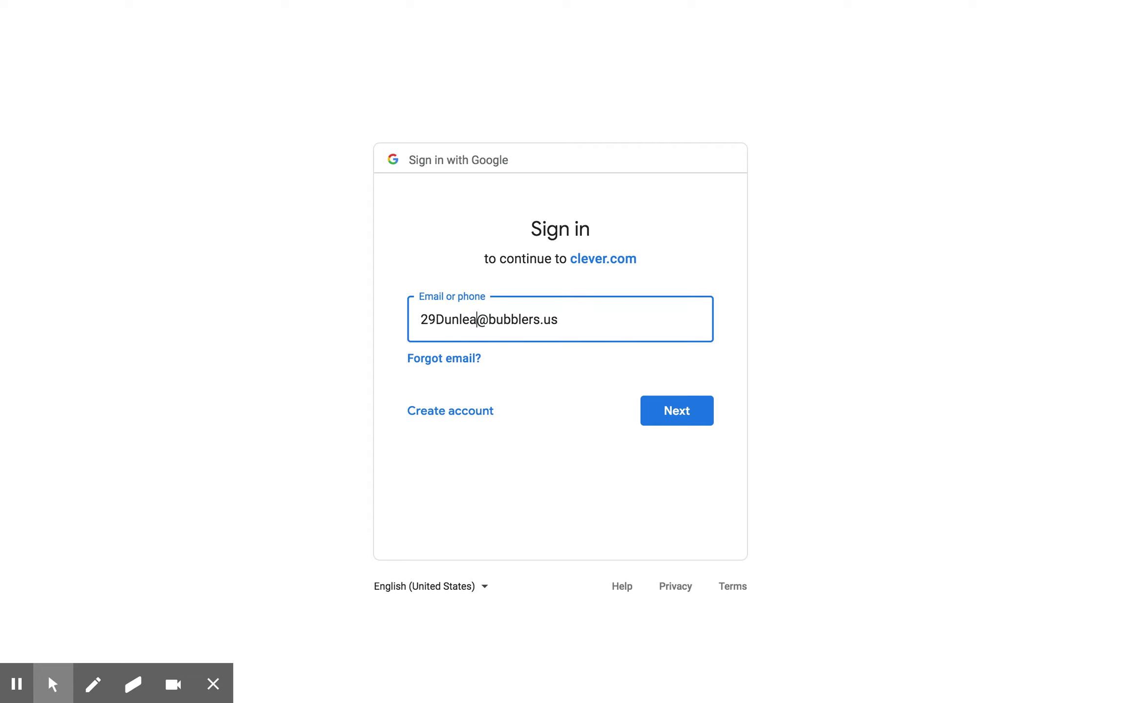
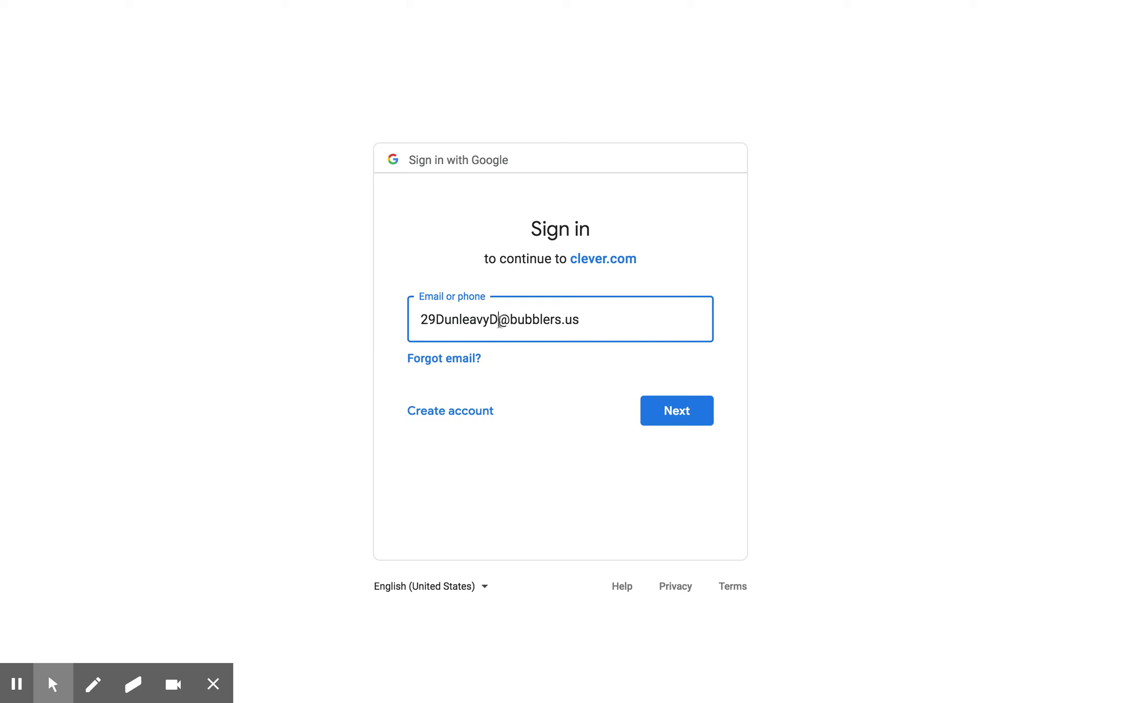
{"action": "left_click_drag", "start_coordinate": [500, 321], "coordinate": [414, 321]}
{"action": "key", "text": "BackSpace"}
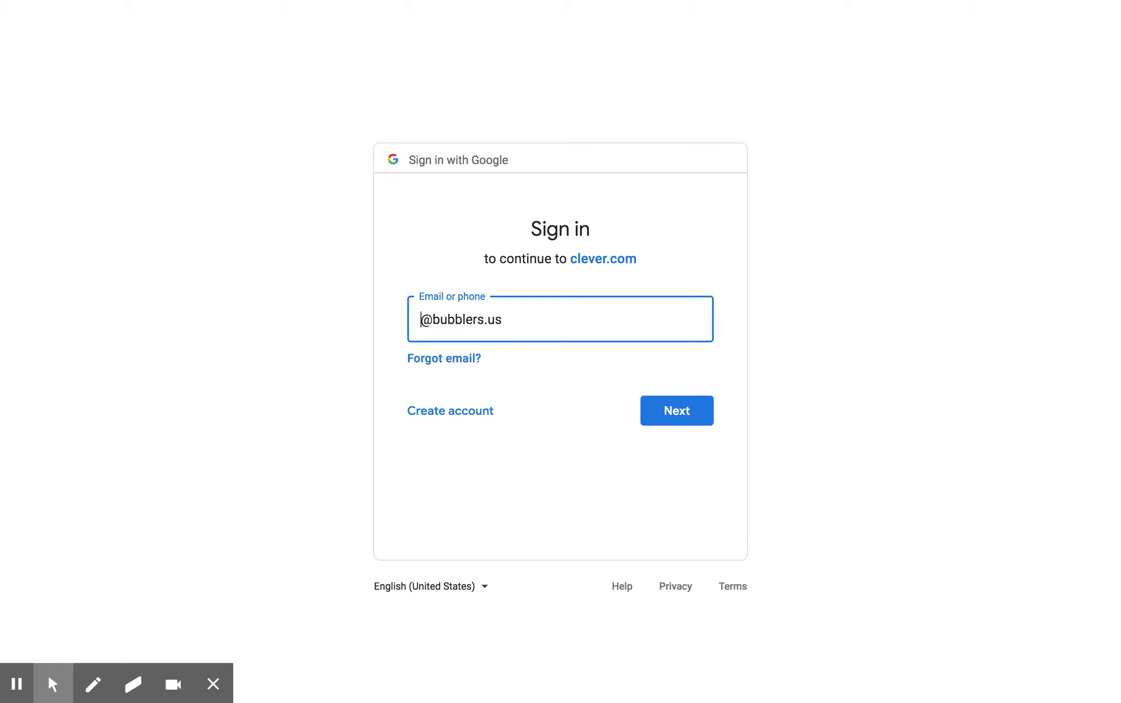
- Submit the school email and leave the autofilled password ready to submit
{"action": "left_click", "coordinate": [471, 319]}
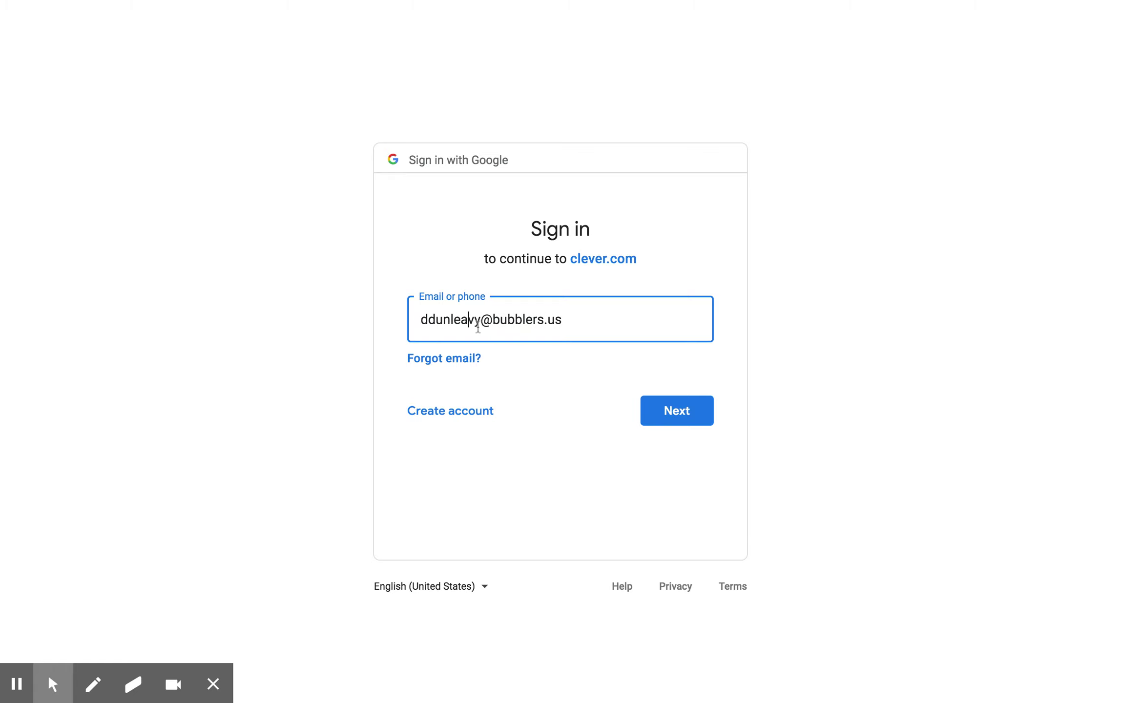
{"action": "left_click", "coordinate": [653, 412]}
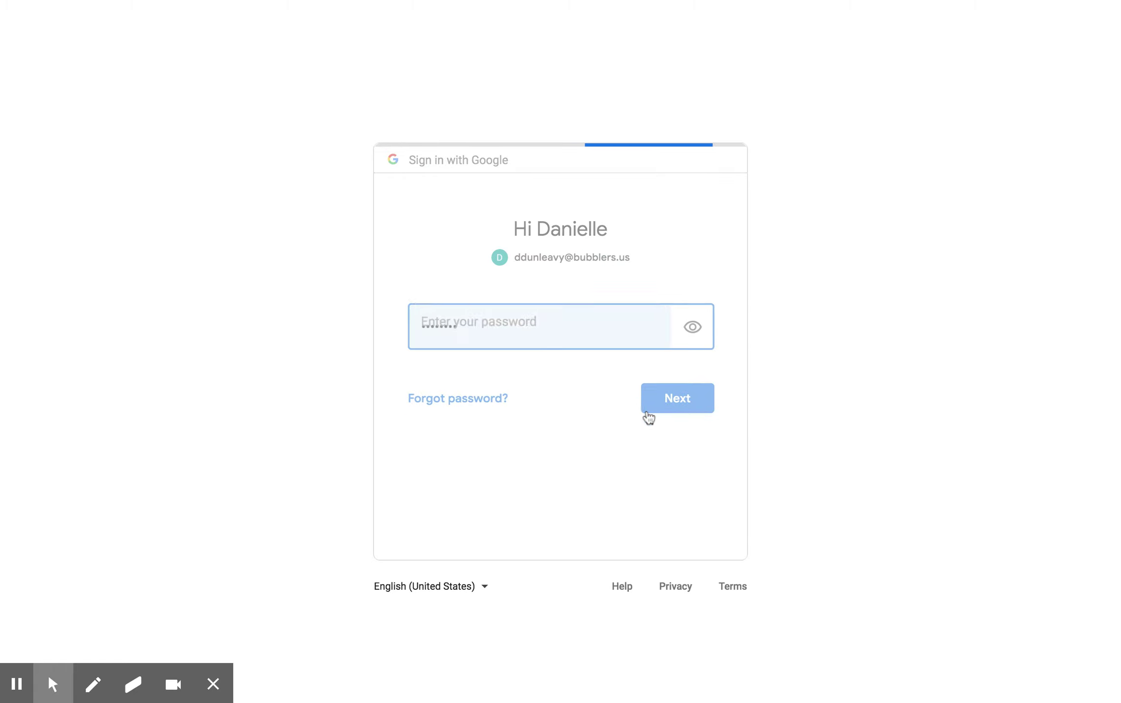
{"action": "left_click_drag", "start_coordinate": [482, 326], "coordinate": [382, 326]}
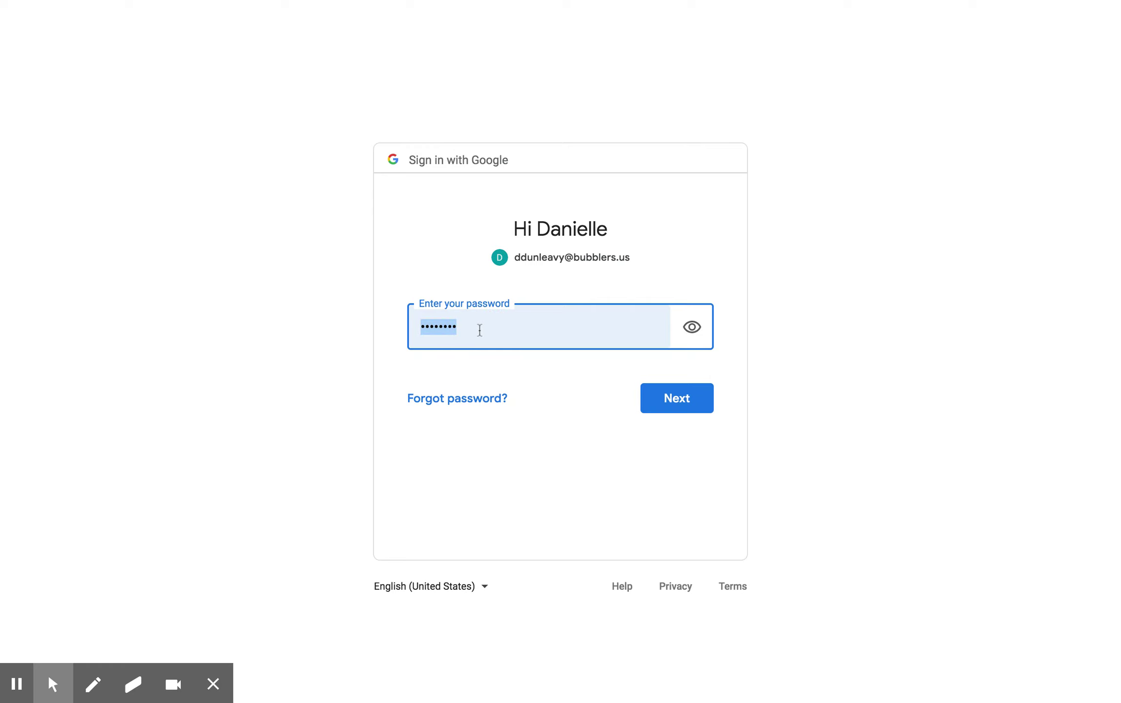
{"action": "left_click", "coordinate": [479, 329]}
{"action": "left_click", "coordinate": [325, 358]}
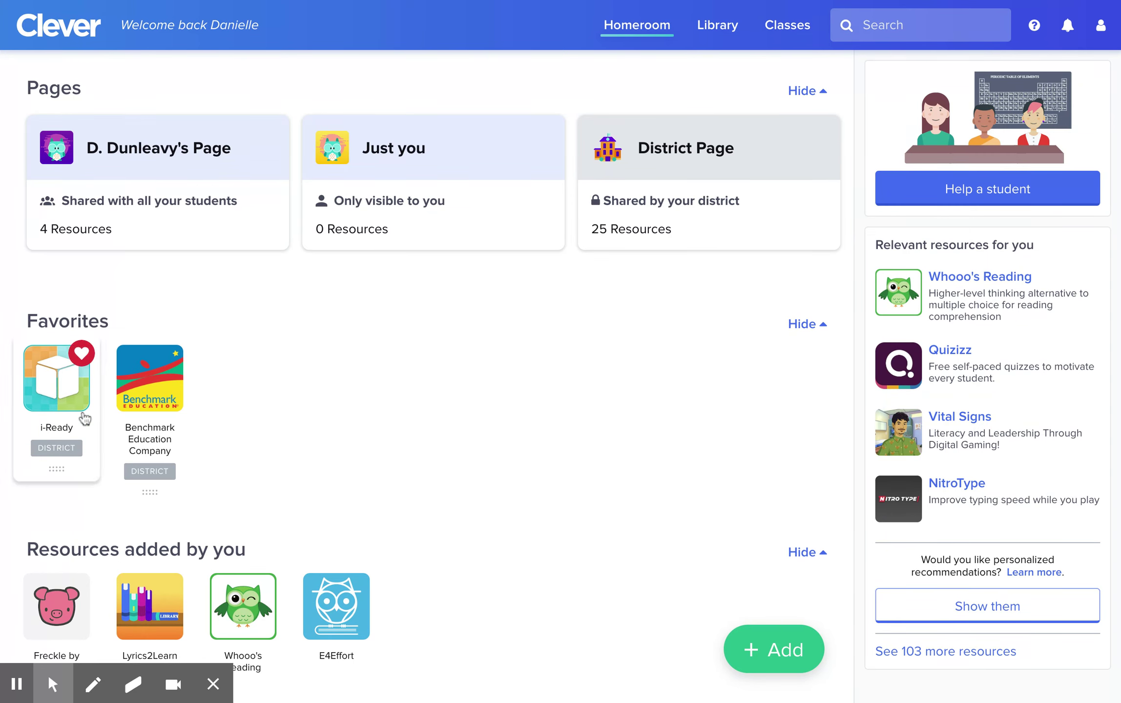
{"action": "scroll", "coordinate": [441, 447], "scroll_direction": "down", "scroll_amount": 3}
{"action": "scroll", "coordinate": [441, 447], "scroll_direction": "down", "scroll_amount": 1}
{"action": "scroll", "coordinate": [441, 447], "scroll_direction": "down", "scroll_amount": 5}
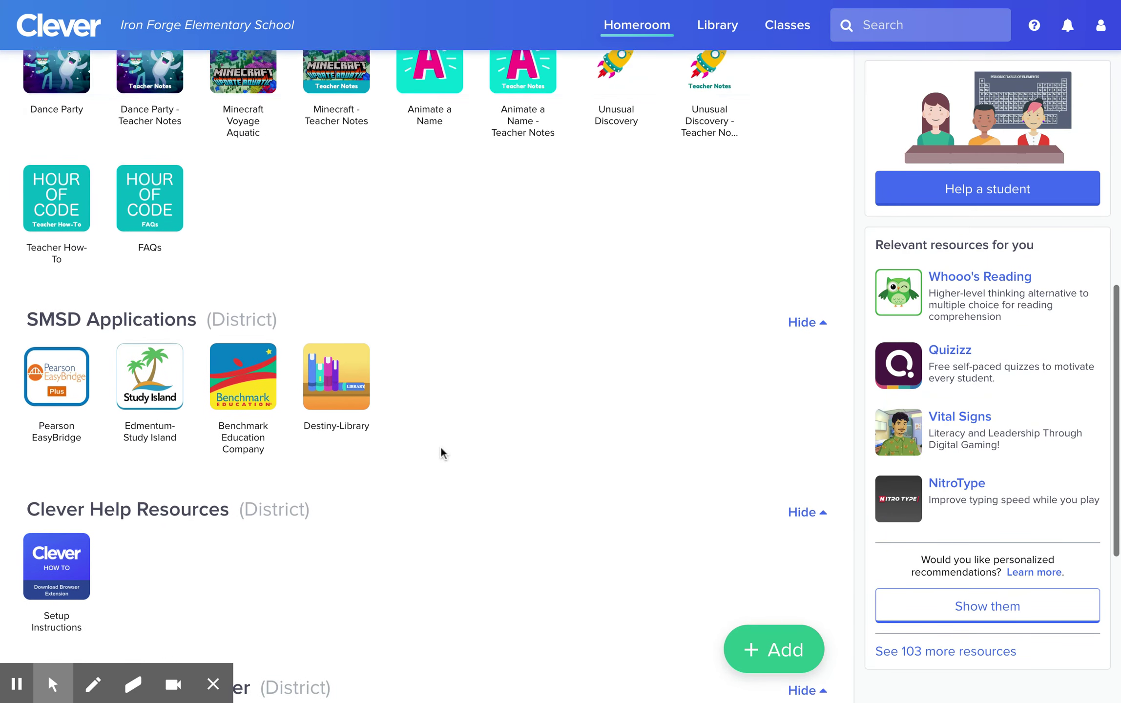
{"action": "scroll", "coordinate": [441, 447], "scroll_direction": "down", "scroll_amount": 3}
{"action": "scroll", "coordinate": [440, 453], "scroll_direction": "up", "scroll_amount": 3}
{"action": "scroll", "coordinate": [440, 454], "scroll_direction": "up", "scroll_amount": 5}
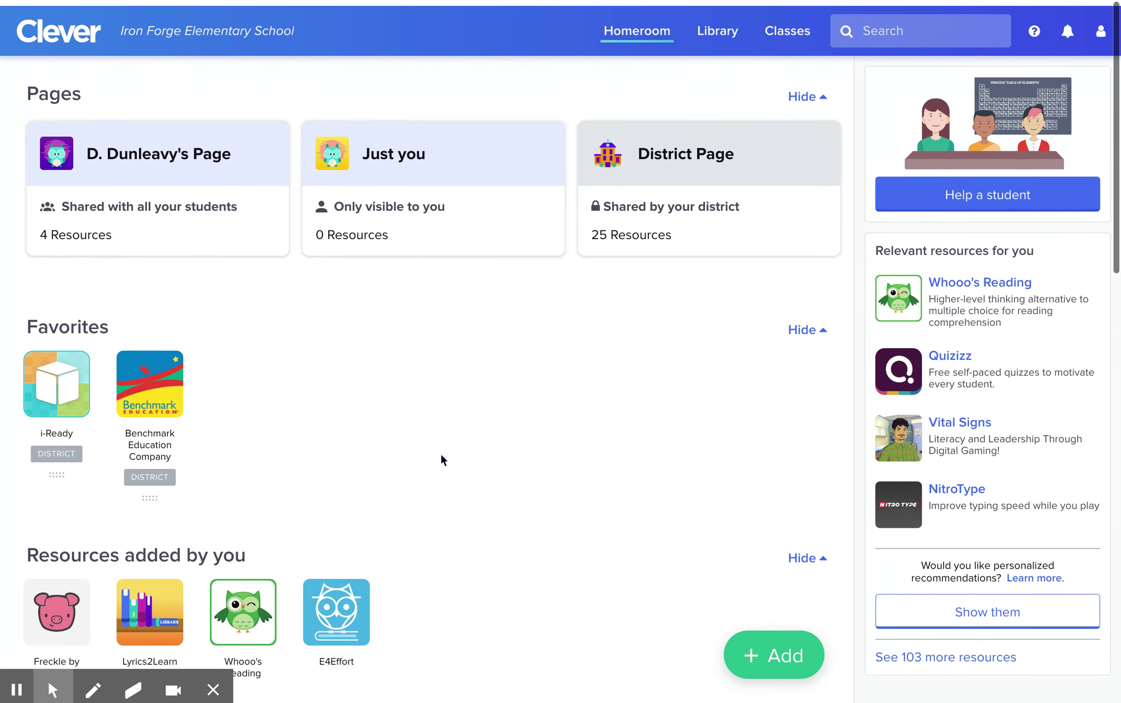
{"action": "scroll", "coordinate": [441, 453], "scroll_direction": "down", "scroll_amount": 1}
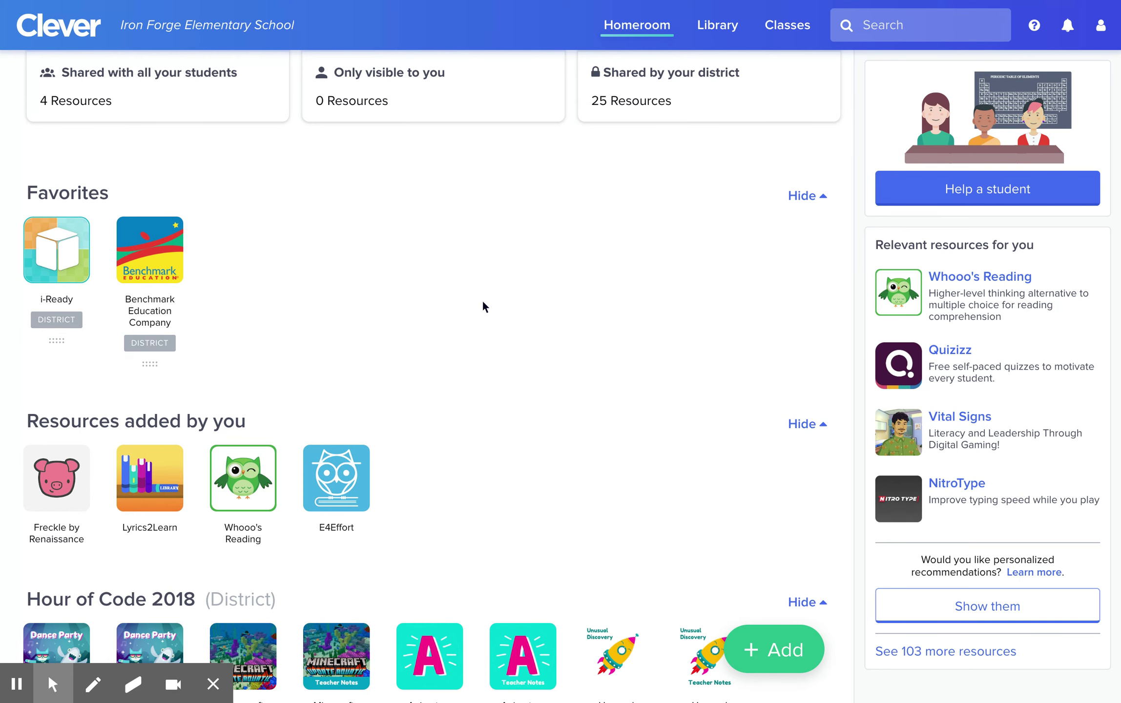
{"action": "scroll", "coordinate": [482, 300], "scroll_direction": "down", "scroll_amount": 5}
{"action": "scroll", "coordinate": [482, 300], "scroll_direction": "down", "scroll_amount": 5}
{"action": "scroll", "coordinate": [482, 300], "scroll_direction": "down", "scroll_amount": 3}
{"action": "scroll", "coordinate": [482, 300], "scroll_direction": "down", "scroll_amount": 5}
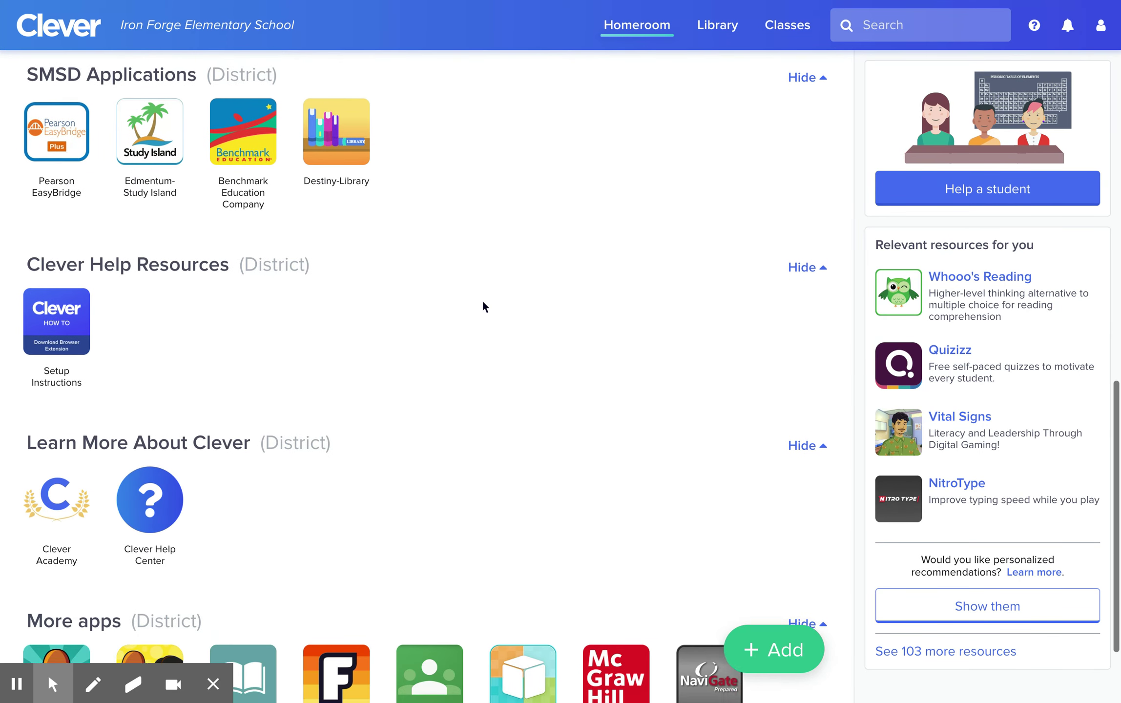
{"action": "scroll", "coordinate": [482, 300], "scroll_direction": "down", "scroll_amount": 3}
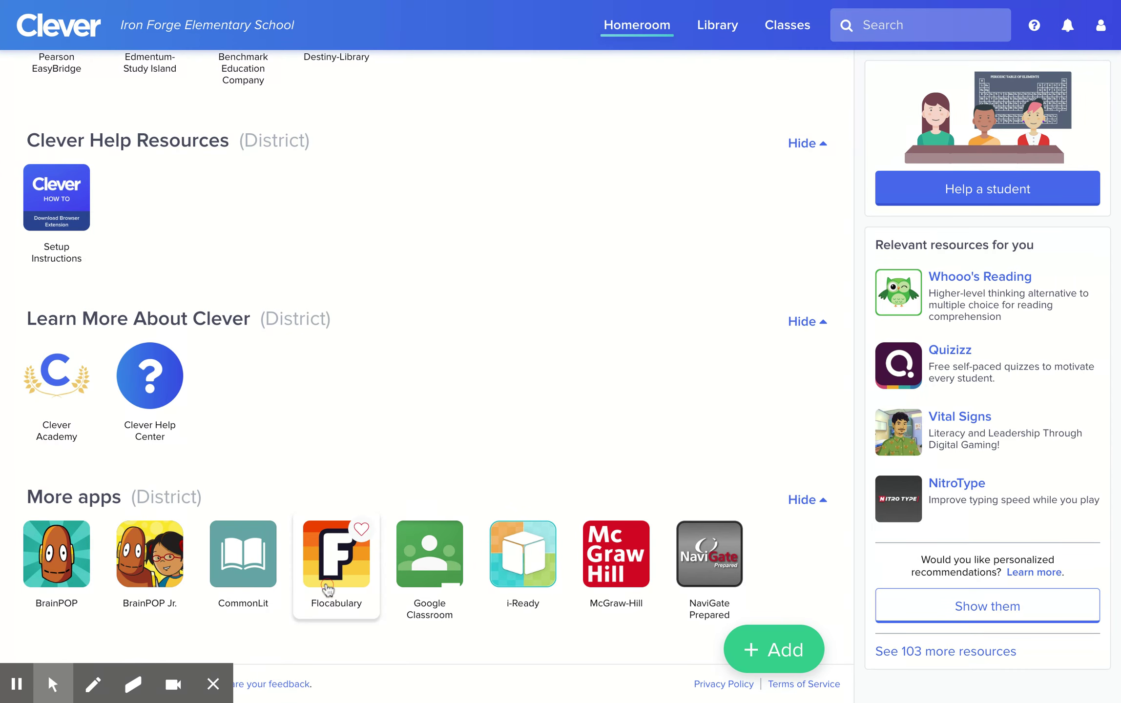
- Open the Flocabulary app from the Clever Homeroom dashboard
{"action": "left_click", "coordinate": [327, 590]}
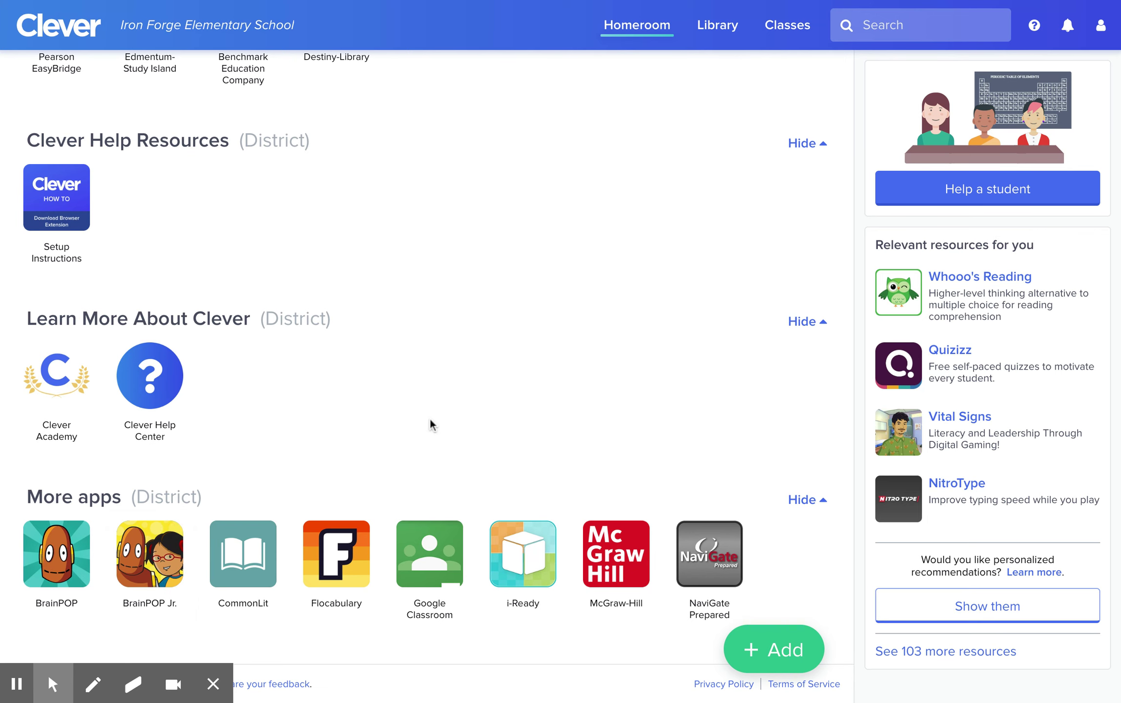
{"action": "scroll", "coordinate": [470, 374], "scroll_direction": "up", "scroll_amount": 4}
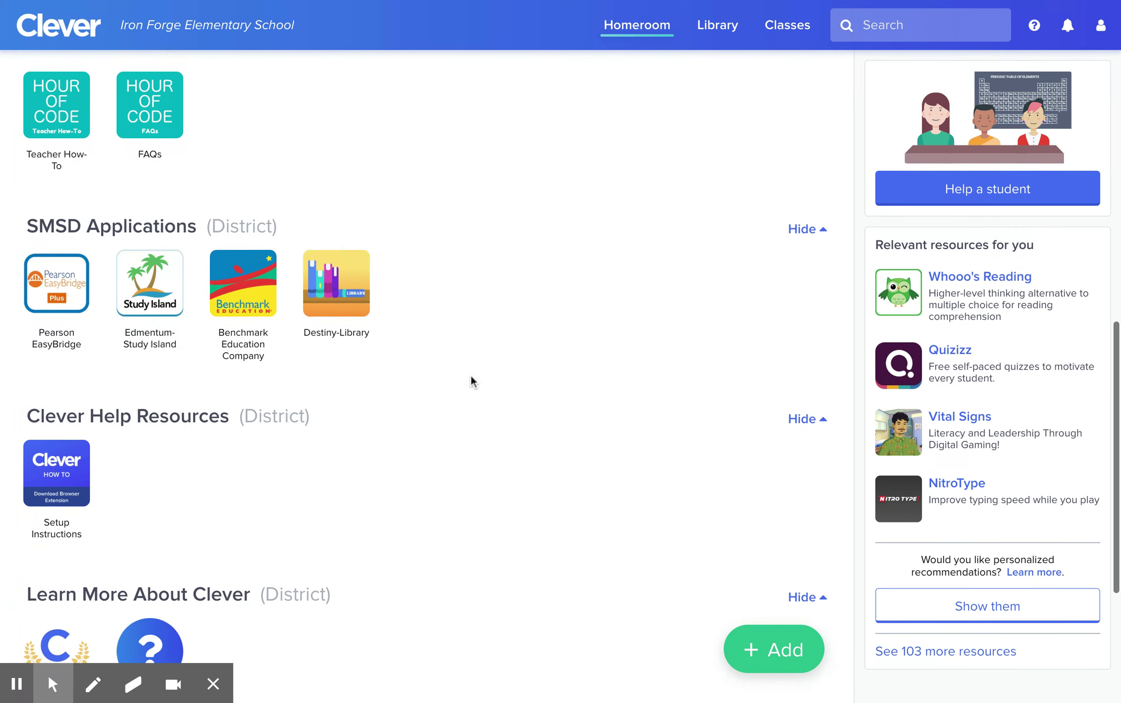
{"action": "scroll", "coordinate": [471, 375], "scroll_direction": "up", "scroll_amount": 4}
{"action": "scroll", "coordinate": [470, 375], "scroll_direction": "up", "scroll_amount": 3}
{"action": "scroll", "coordinate": [470, 376], "scroll_direction": "up", "scroll_amount": 5}
{"action": "scroll", "coordinate": [470, 376], "scroll_direction": "up", "scroll_amount": 4}
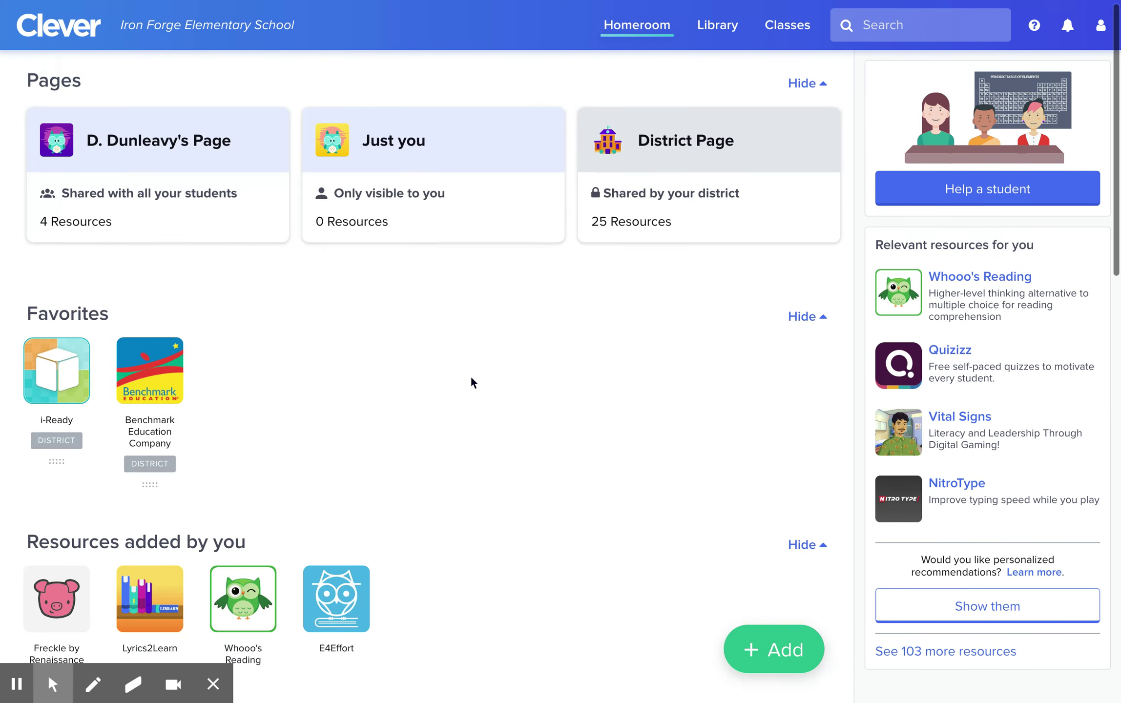
{"action": "scroll", "coordinate": [471, 376], "scroll_direction": "down", "scroll_amount": 3}
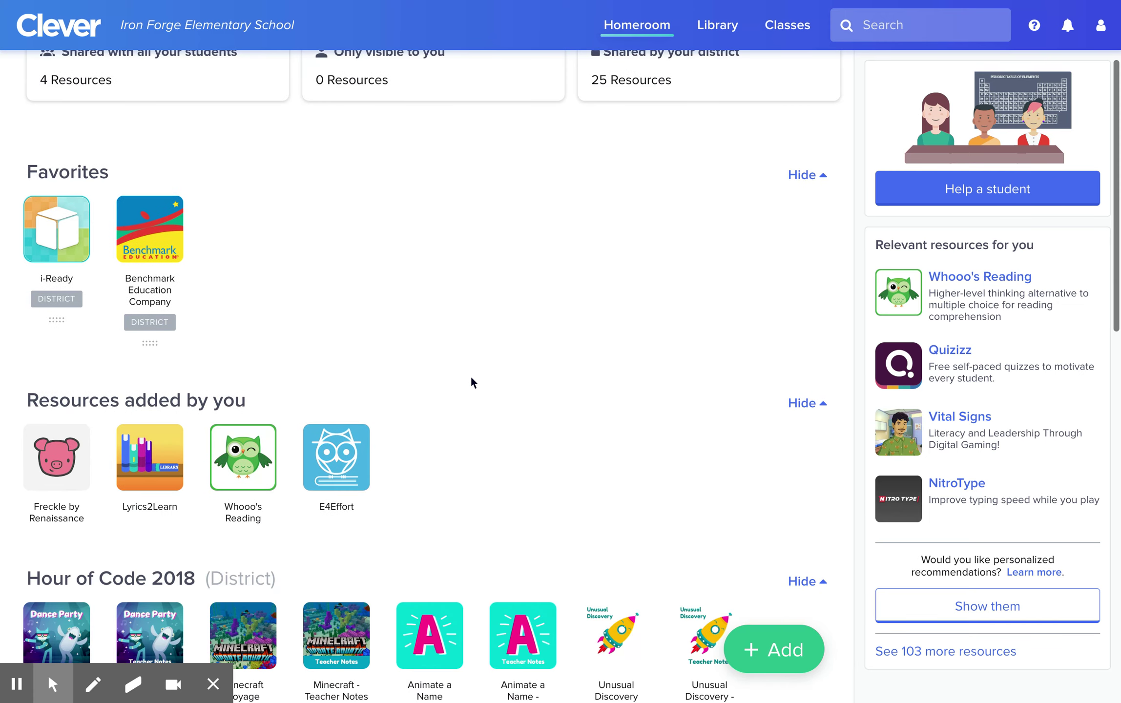
{"action": "scroll", "coordinate": [470, 376], "scroll_direction": "down", "scroll_amount": 3}
{"action": "mouse_move", "coordinate": [56, 457]}
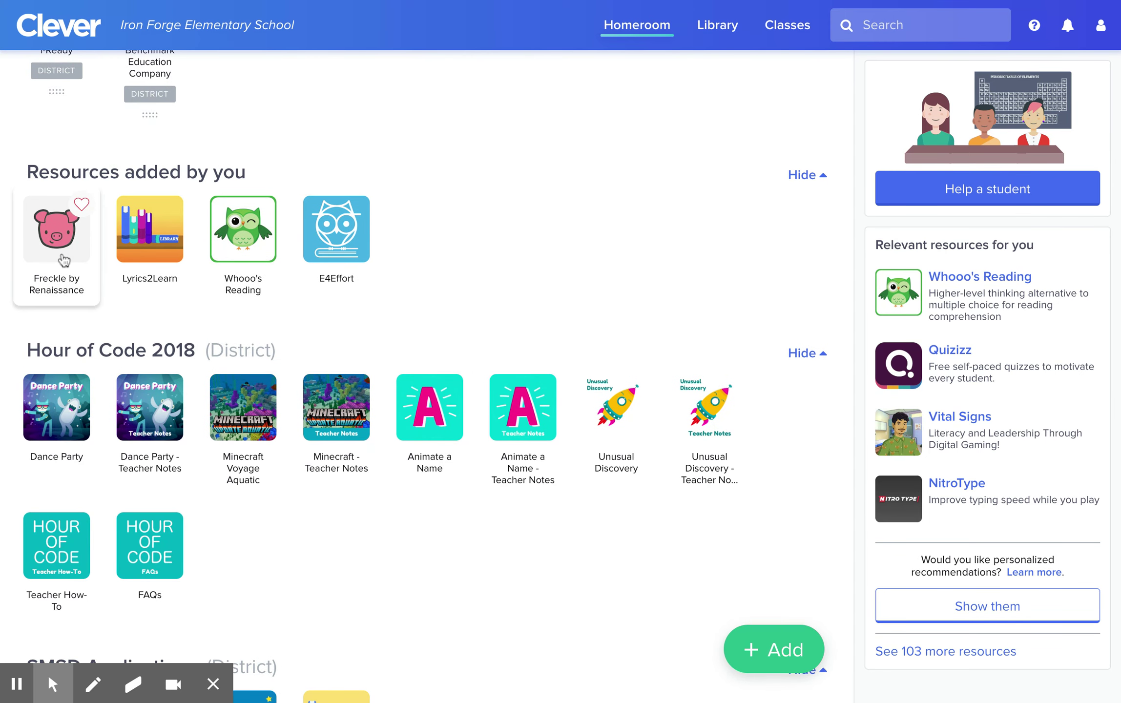
{"action": "scroll", "coordinate": [438, 342], "scroll_direction": "down", "scroll_amount": 1}
{"action": "scroll", "coordinate": [545, 365], "scroll_direction": "down", "scroll_amount": 4}
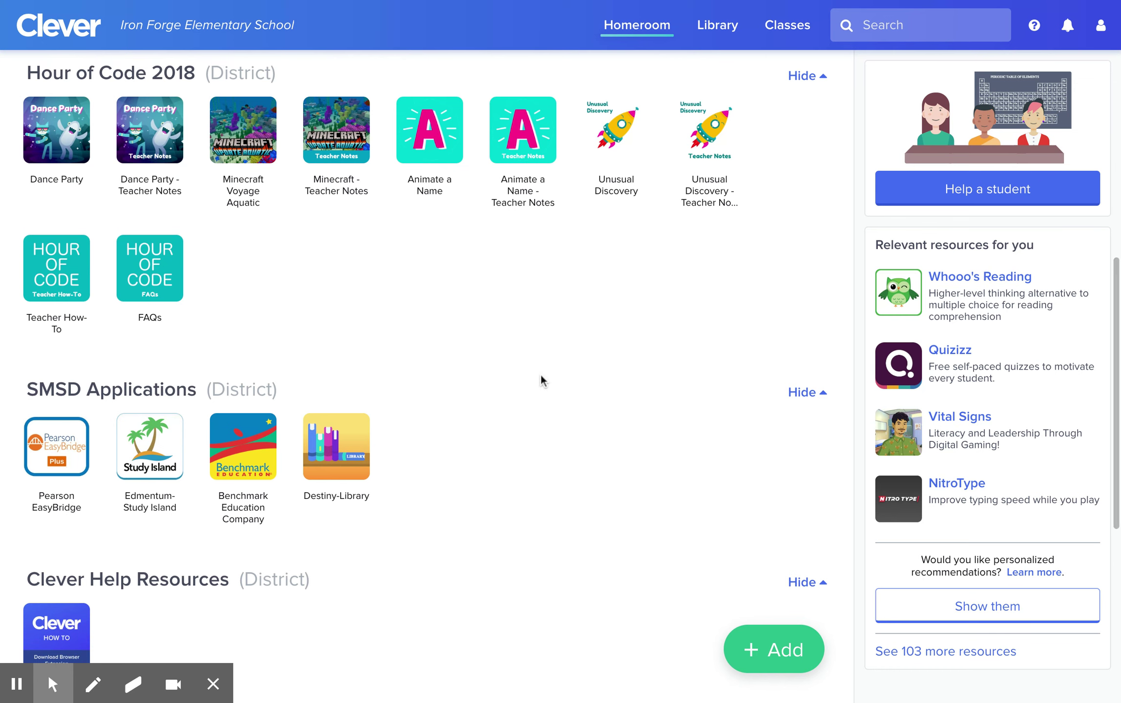
{"action": "scroll", "coordinate": [541, 374], "scroll_direction": "down", "scroll_amount": 5}
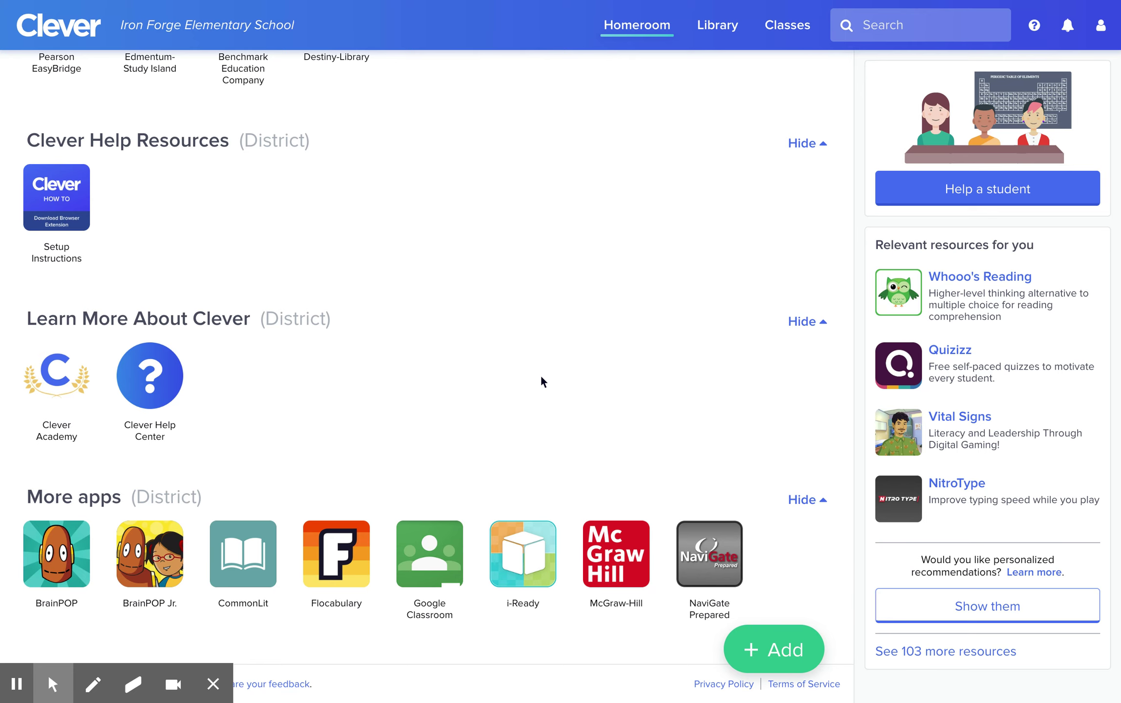
{"action": "scroll", "coordinate": [541, 376], "scroll_direction": "up", "scroll_amount": 5}
{"action": "scroll", "coordinate": [540, 375], "scroll_direction": "up", "scroll_amount": 5}
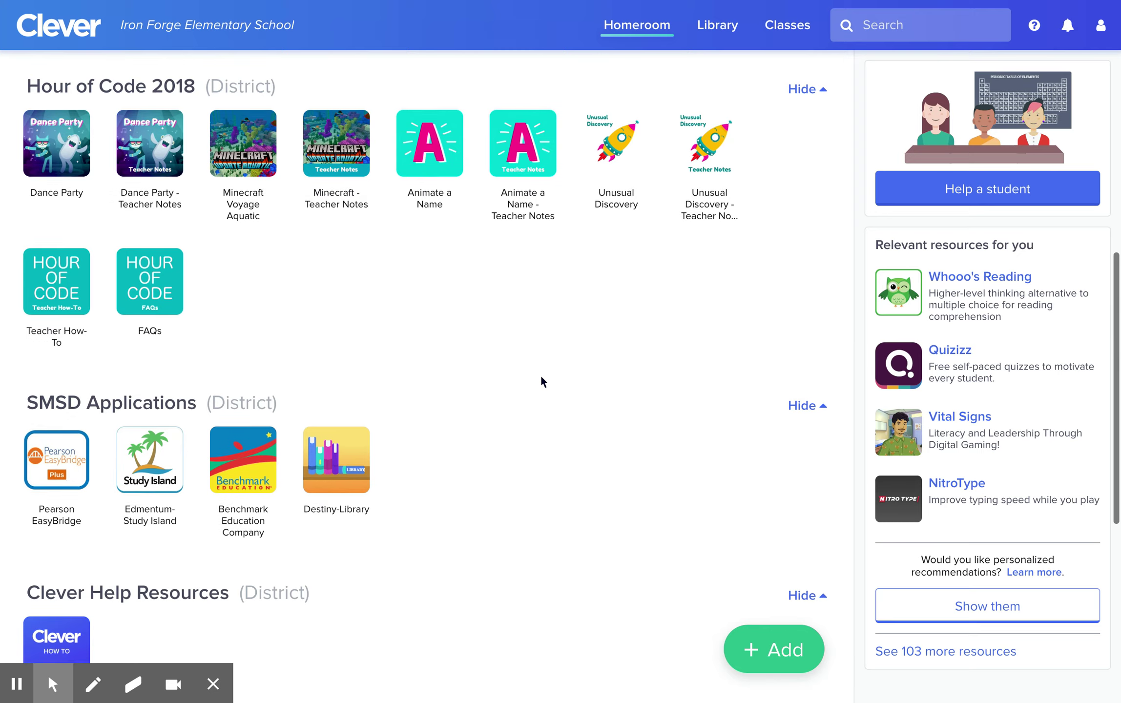
{"action": "scroll", "coordinate": [540, 375], "scroll_direction": "up", "scroll_amount": 5}
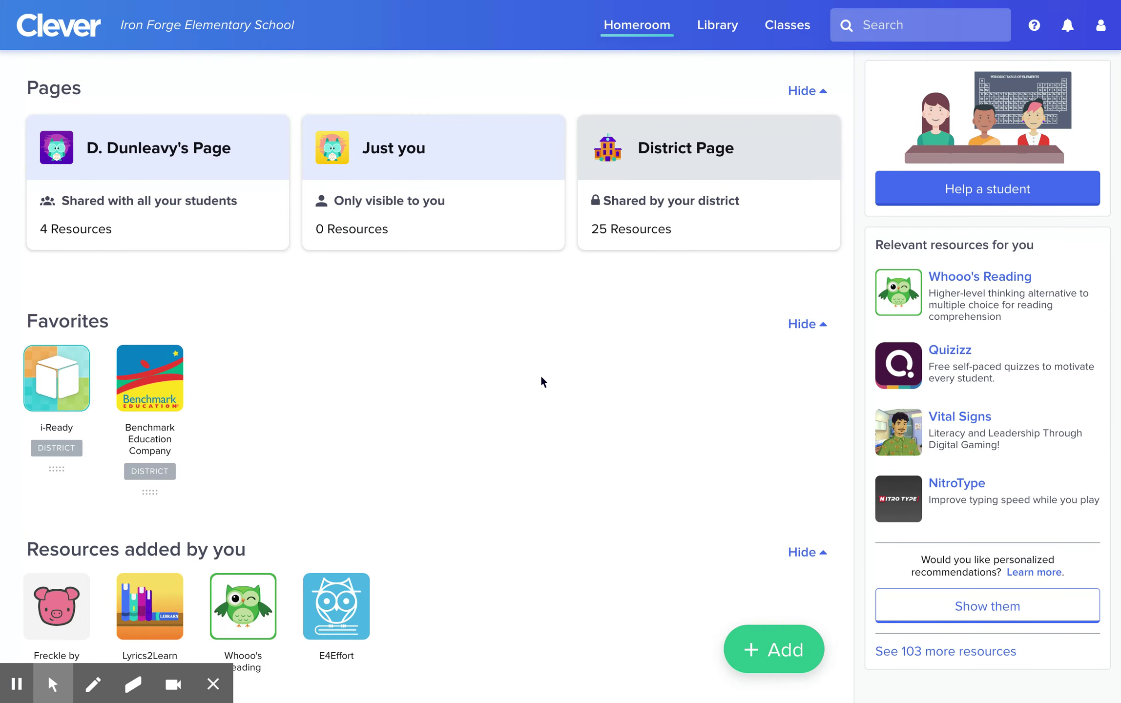